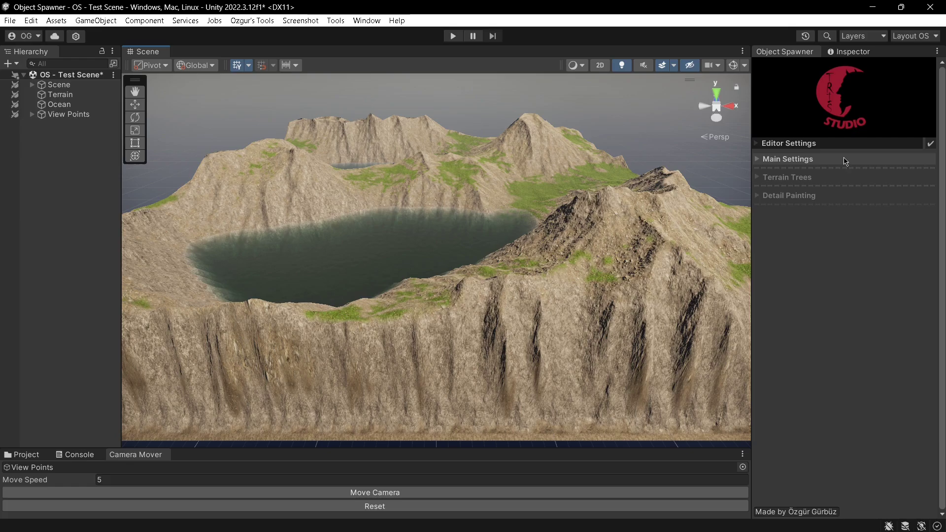
Set the ground layer to Ground and assign the scene's Terrain object in the main settings.
{"action": "left_click", "coordinate": [845, 160]}
{"action": "left_click", "coordinate": [846, 171]}
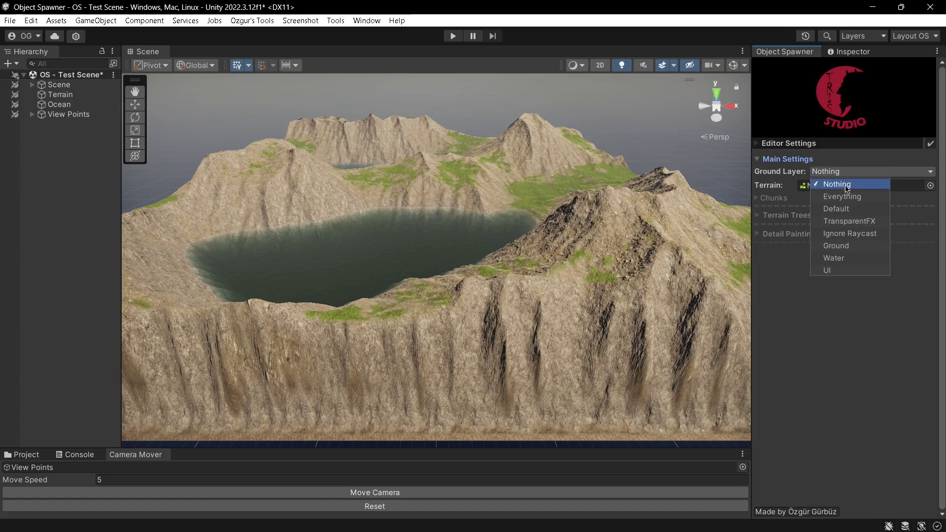
{"action": "left_click", "coordinate": [836, 246]}
{"action": "left_click", "coordinate": [846, 175]}
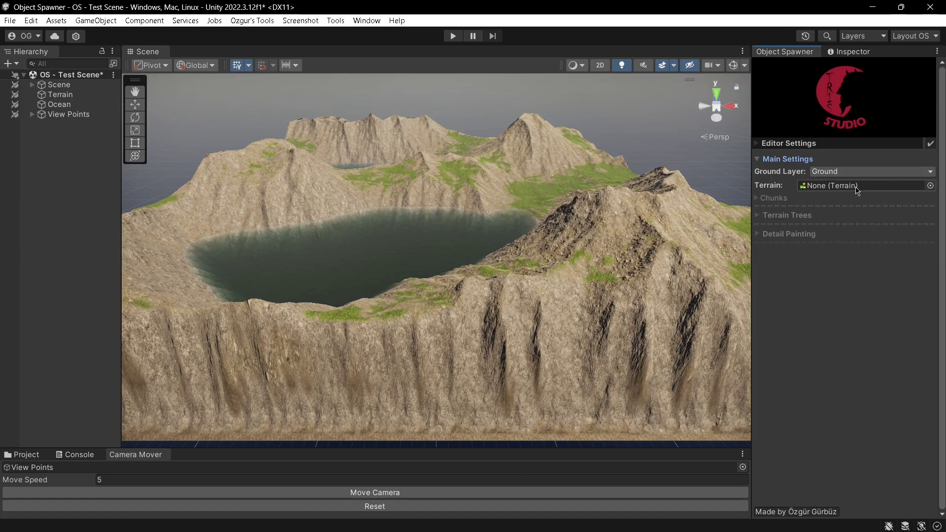
{"action": "left_click", "coordinate": [930, 186]}
{"action": "left_click", "coordinate": [909, 229]}
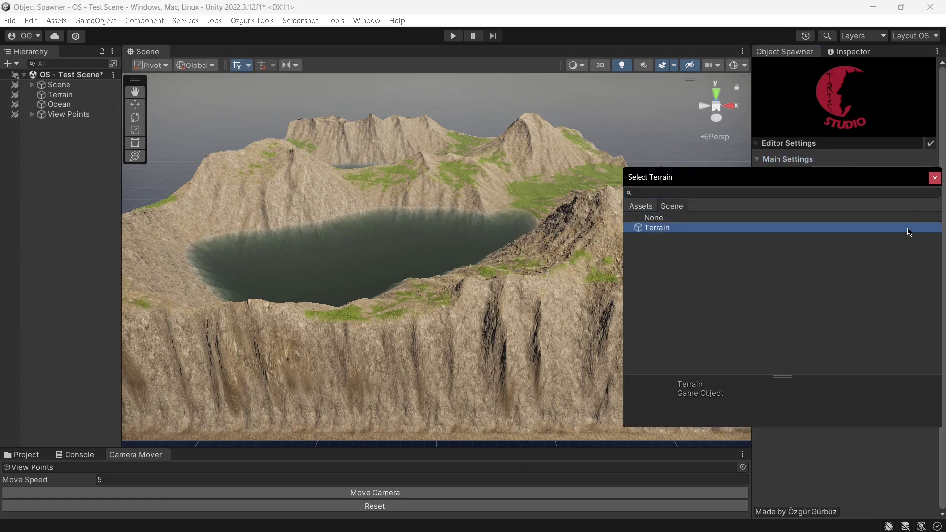
{"action": "left_click", "coordinate": [935, 179]}
Enable chunk visualization with dotted lines, 12 line segments, a chunk depth of 0.5 and a line thickness of 2.
{"action": "left_click", "coordinate": [926, 199]}
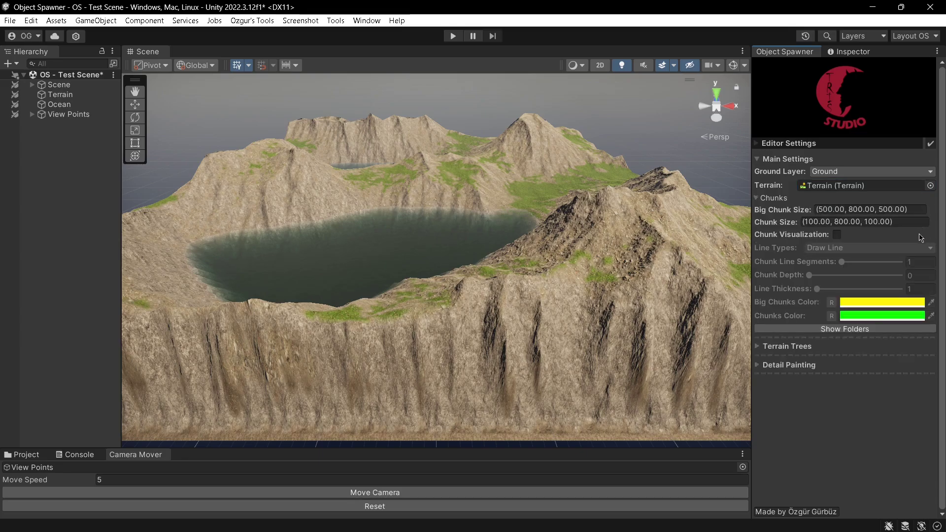
{"action": "left_click", "coordinate": [838, 236]}
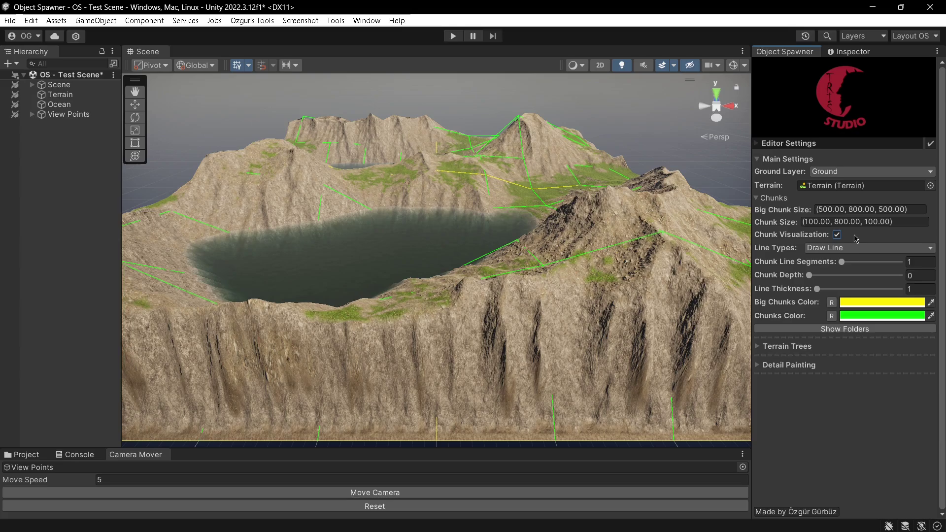
{"action": "left_click", "coordinate": [852, 248]}
{"action": "left_click", "coordinate": [858, 275]}
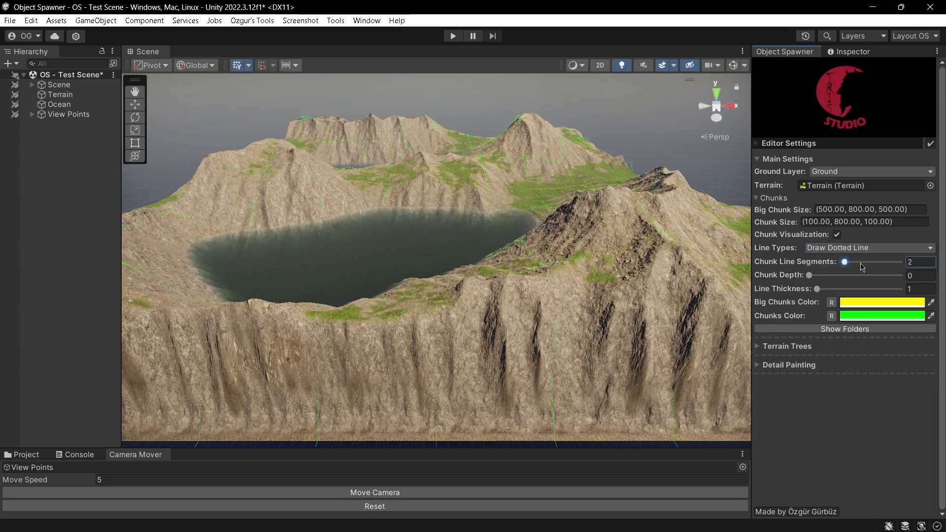
{"action": "left_click_drag", "start_coordinate": [809, 275], "coordinate": [826, 338]}
Change the big chunks color to black and the chunks color to white.
{"action": "left_click", "coordinate": [859, 303]}
{"action": "left_click", "coordinate": [793, 316]}
{"action": "left_click", "coordinate": [882, 315]}
{"action": "left_click_drag", "start_coordinate": [867, 278], "coordinate": [837, 269]}
{"action": "left_click", "coordinate": [791, 316]}
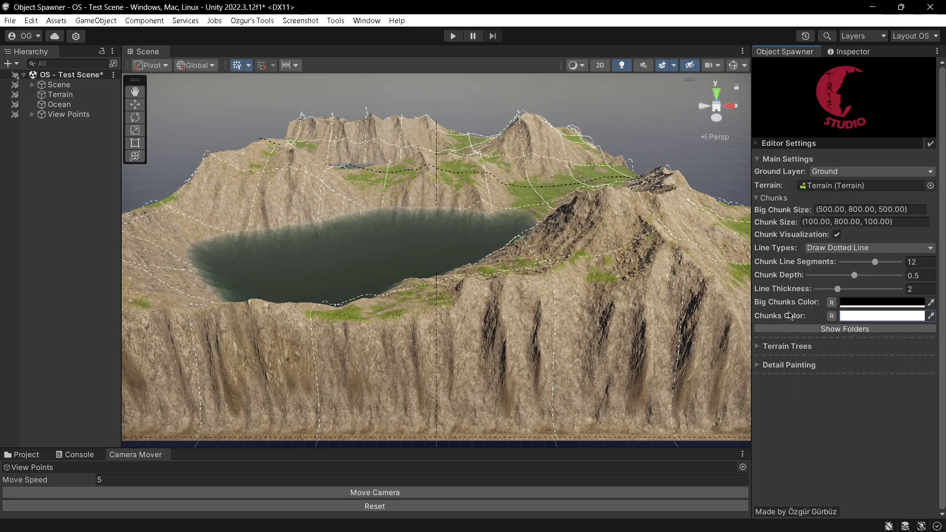
Show the OS - Container folder in the hierarchy, accepting the warning, and hide it again.
{"action": "left_click", "coordinate": [845, 329]}
{"action": "left_click", "coordinate": [845, 329]}
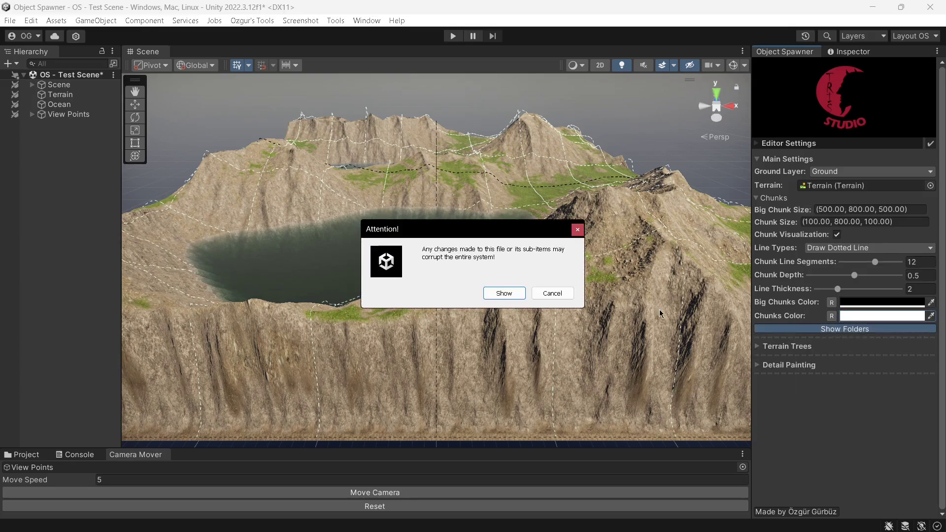
{"action": "left_click", "coordinate": [516, 298]}
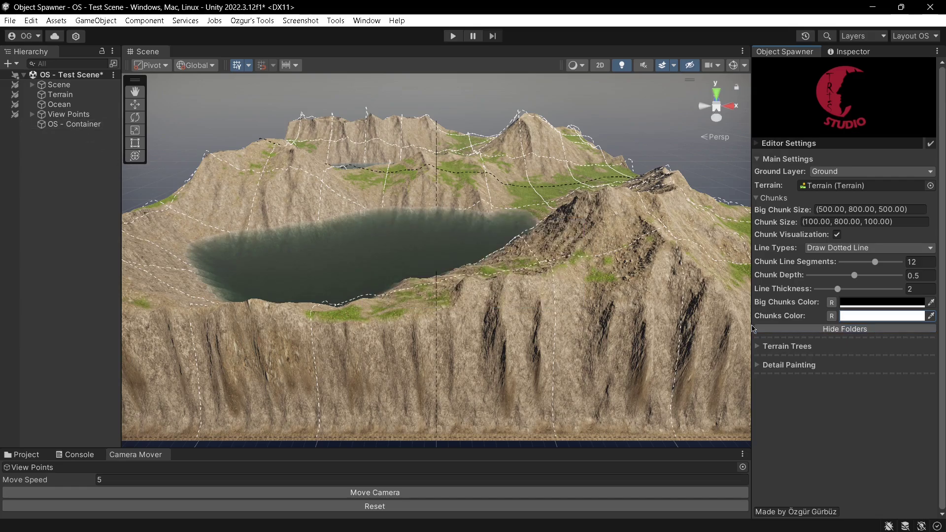
{"action": "left_click", "coordinate": [849, 330]}
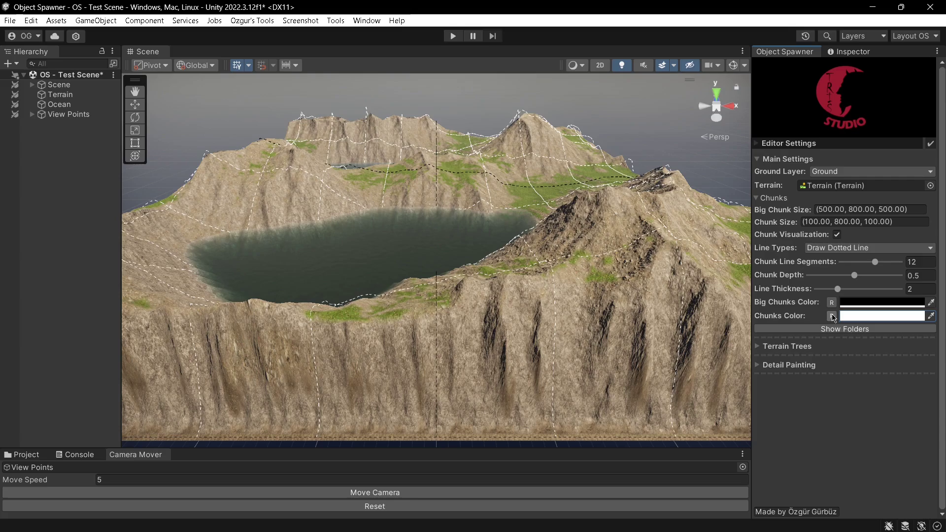
Reset both chunk colors to their defaults, turn off chunk visualization and collapse the main settings.
{"action": "left_click", "coordinate": [832, 316]}
{"action": "left_click", "coordinate": [833, 304]}
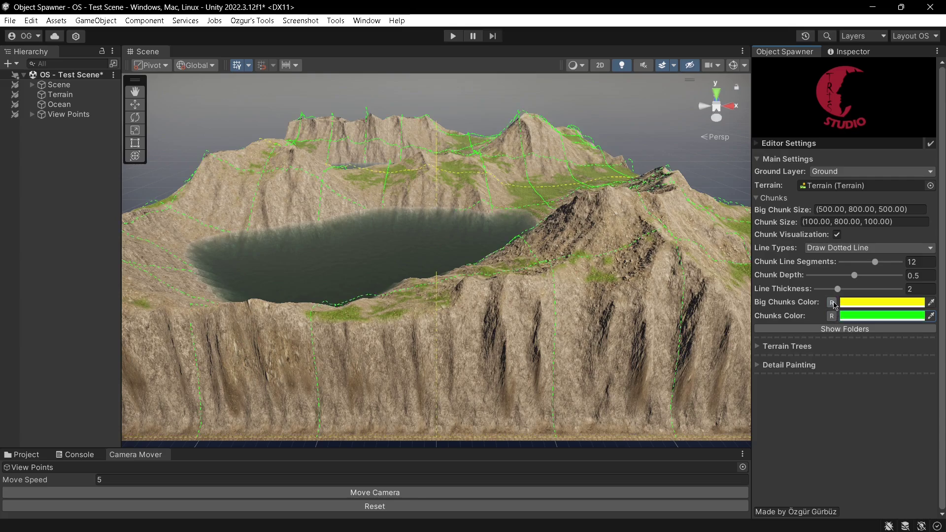
{"action": "left_click", "coordinate": [836, 235]}
{"action": "left_click", "coordinate": [840, 198]}
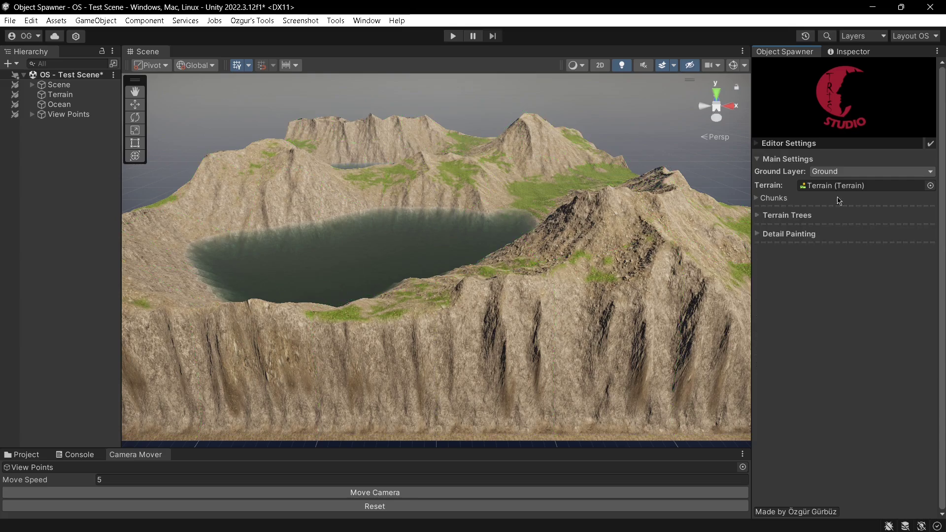
{"action": "left_click", "coordinate": [843, 160]}
Set the number of terrain trees to 250 and mass-place them on the terrain.
{"action": "left_click", "coordinate": [844, 178]}
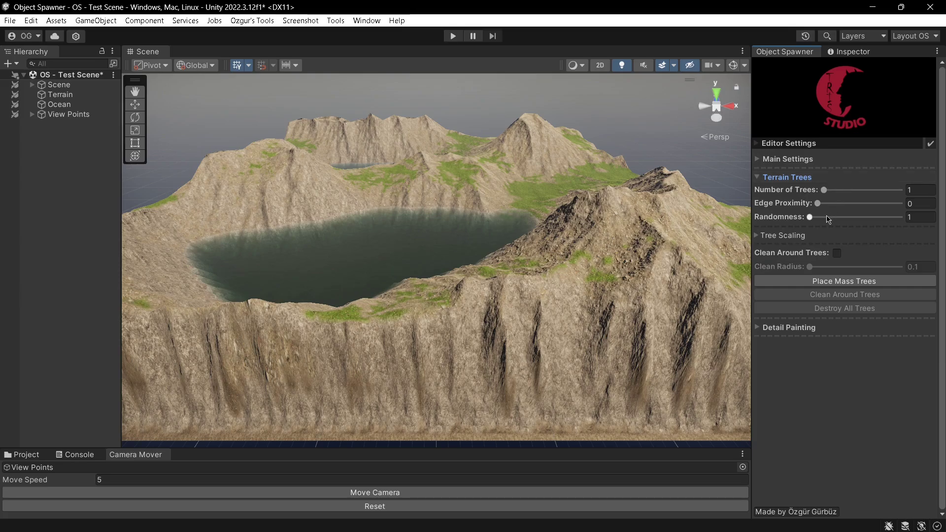
{"action": "left_click", "coordinate": [914, 189]}
{"action": "type", "text": "250"}
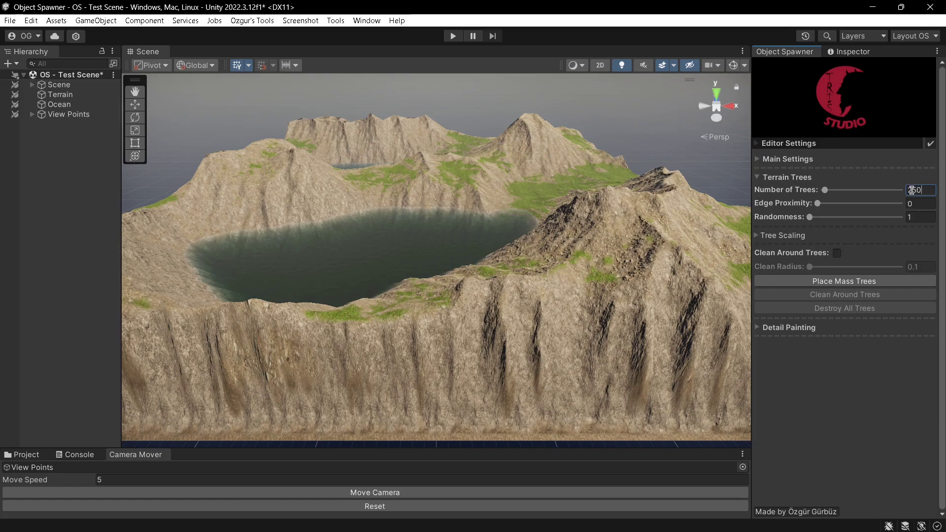
{"action": "left_click", "coordinate": [844, 281]}
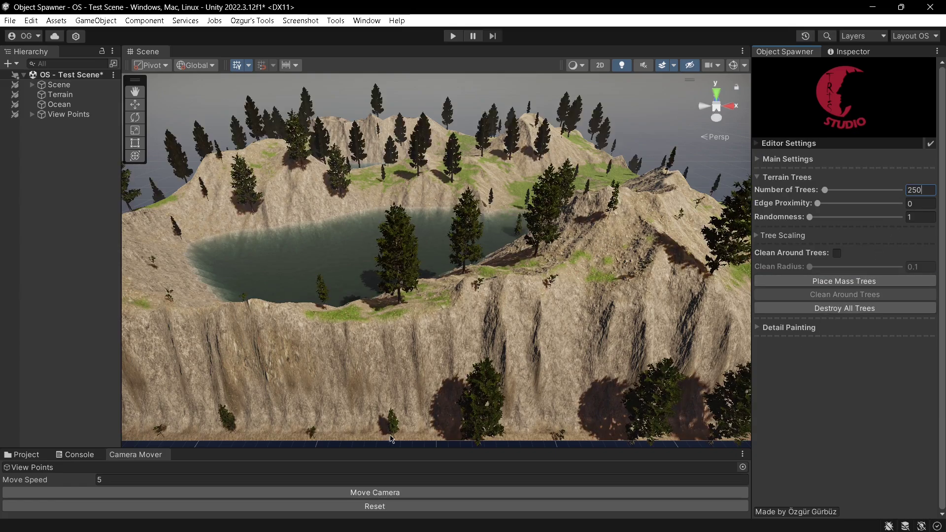
Try mass-placing the trees with an edge proximity of 0.15 and again with 0.35.
{"action": "left_click", "coordinate": [920, 203]}
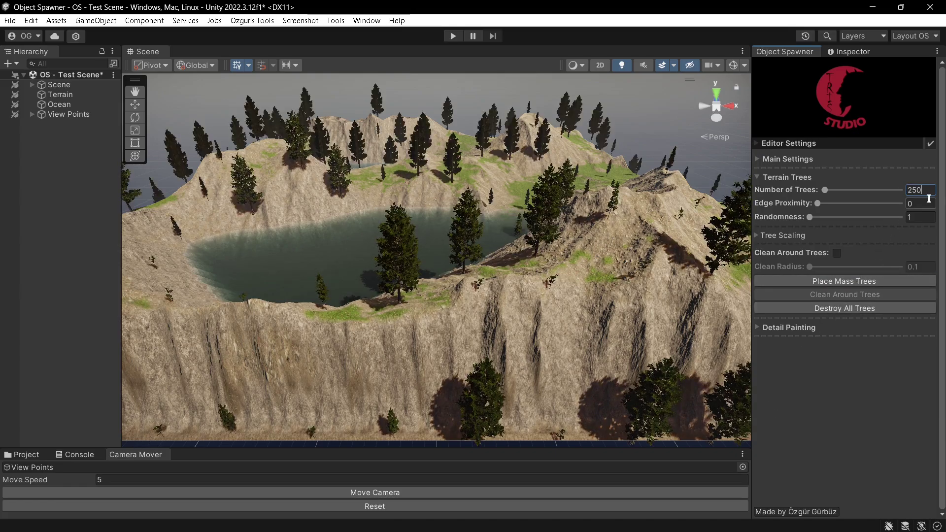
{"action": "type", "text": ".15"}
{"action": "left_click", "coordinate": [872, 281]}
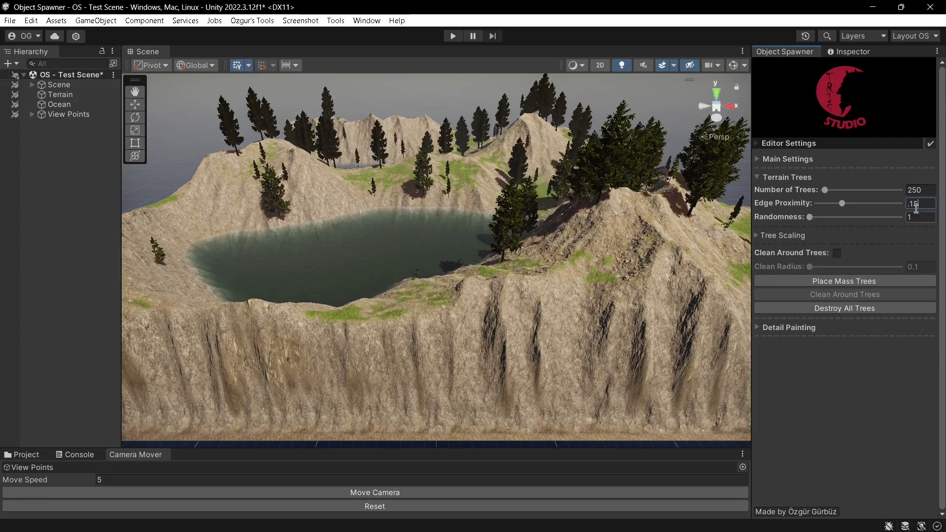
{"action": "type", "text": "35"}
{"action": "left_click", "coordinate": [844, 281]}
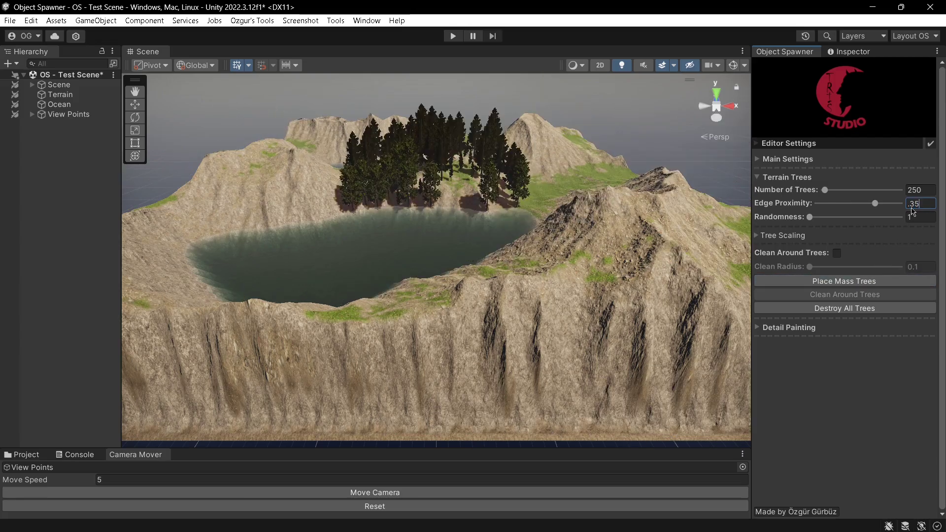
Mass-place 1000 trees with an edge proximity of 0.05 and a randomness of 12.
{"action": "type", "text": "05"}
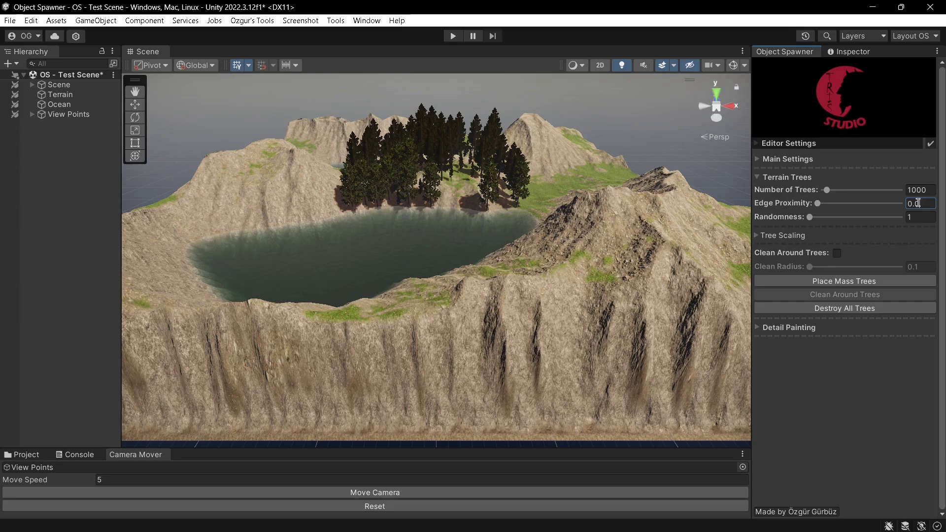
{"action": "left_click", "coordinate": [919, 218]}
{"action": "type", "text": "12"}
{"action": "left_click", "coordinate": [847, 282]}
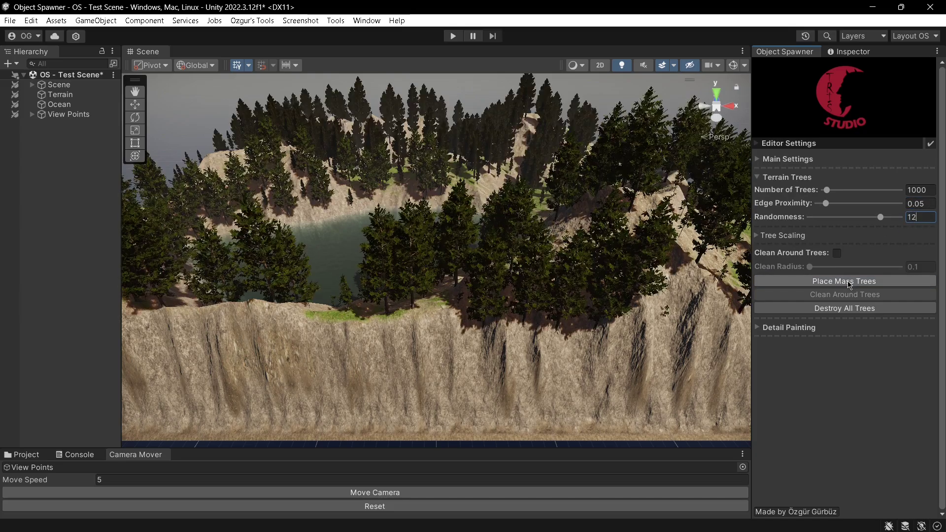
Mass-place the trees with a tree height of 0.5, and again with the width unlocked from the height and set to 2.
{"action": "left_click", "coordinate": [861, 236]}
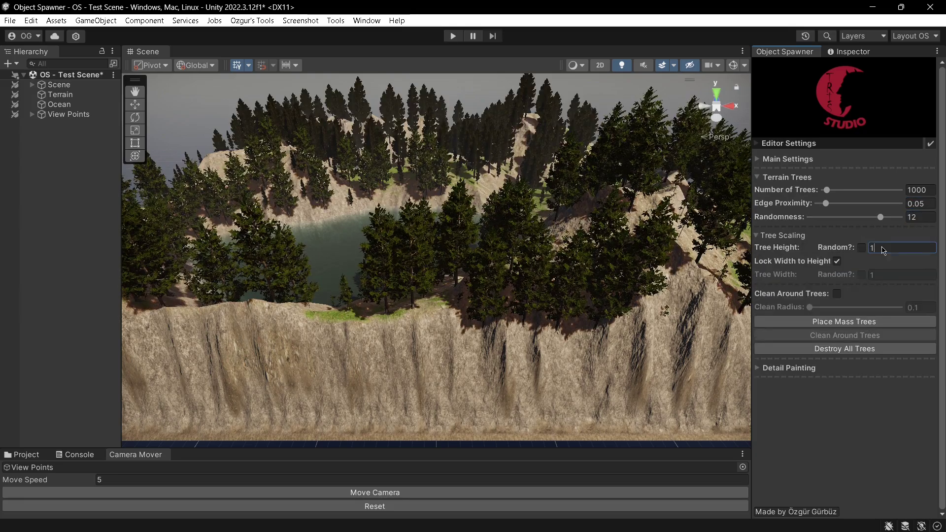
{"action": "left_click", "coordinate": [866, 322]}
{"action": "left_click_drag", "start_coordinate": [886, 250], "coordinate": [838, 256]}
{"action": "type", "text": "."}
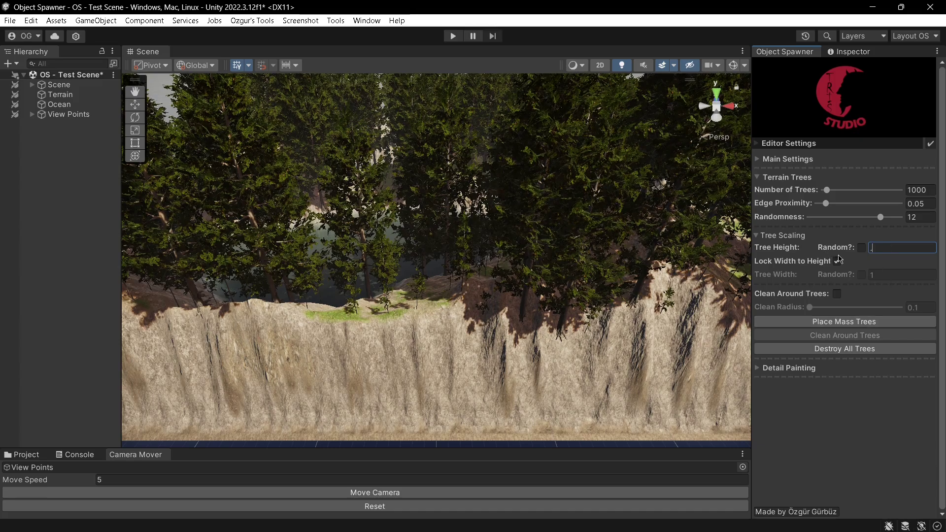
{"action": "type", "text": "5"}
{"action": "left_click", "coordinate": [855, 320]}
{"action": "left_click", "coordinate": [838, 261]}
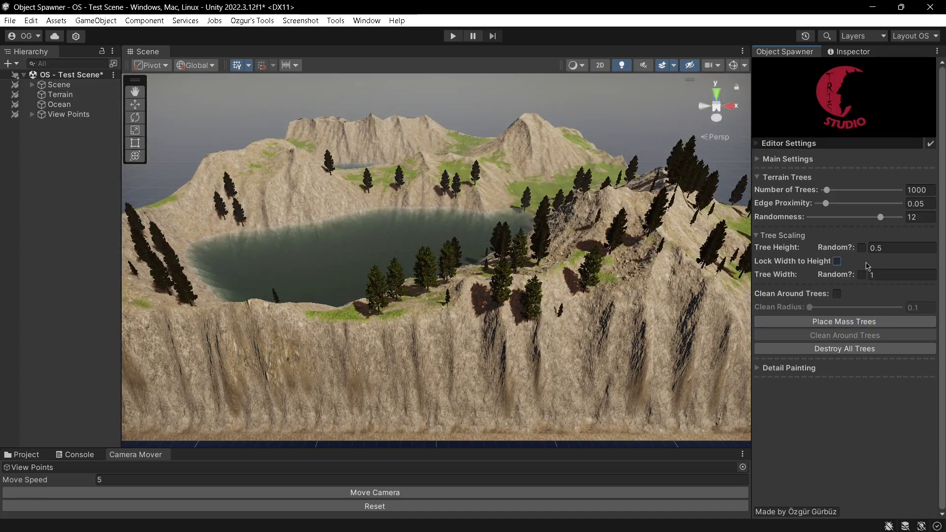
{"action": "left_click", "coordinate": [859, 323]}
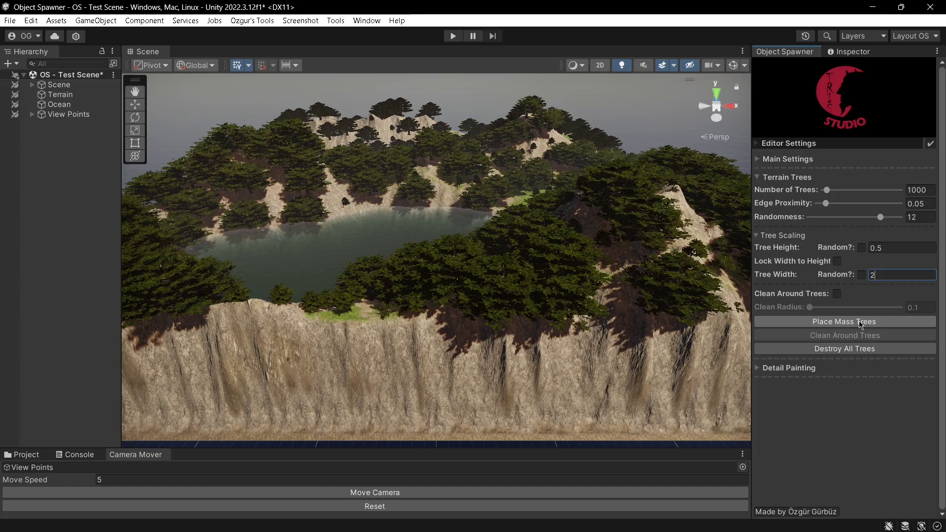
Lock the tree width to the height, randomize the tree height and mass-place the trees again.
{"action": "left_click", "coordinate": [838, 262]}
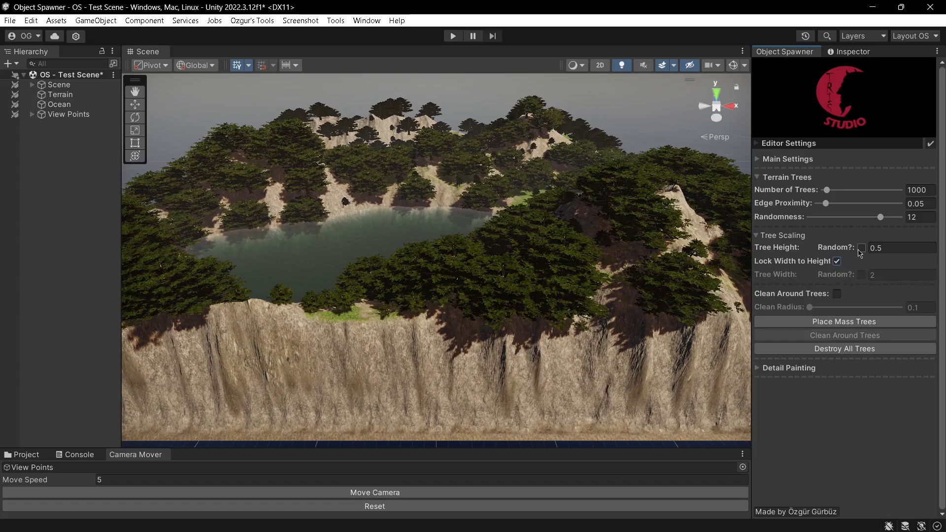
{"action": "left_click", "coordinate": [861, 249]}
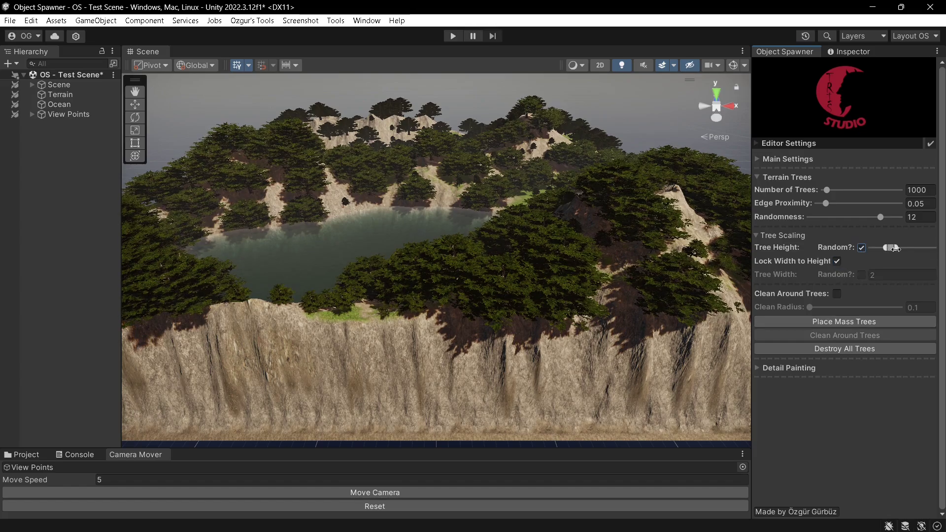
{"action": "left_click", "coordinate": [851, 318]}
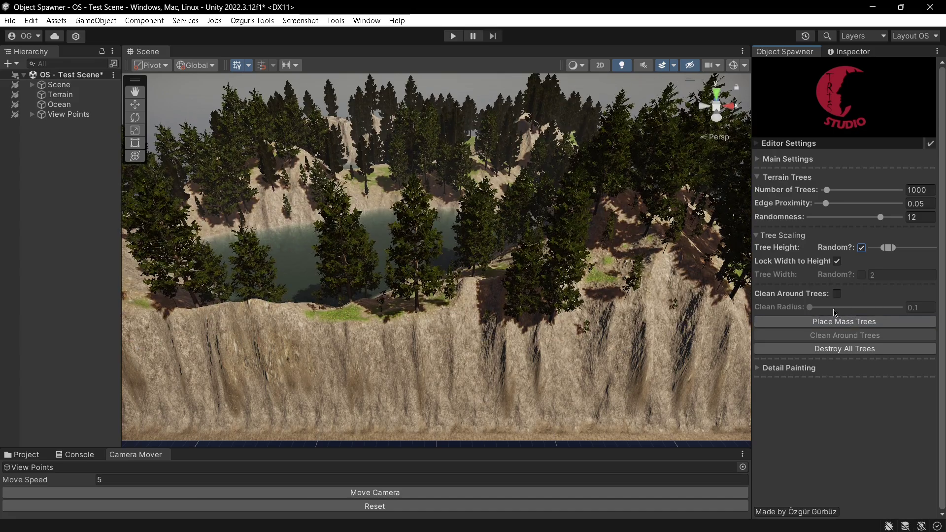
{"action": "left_click", "coordinate": [858, 236]}
{"action": "left_click", "coordinate": [855, 179]}
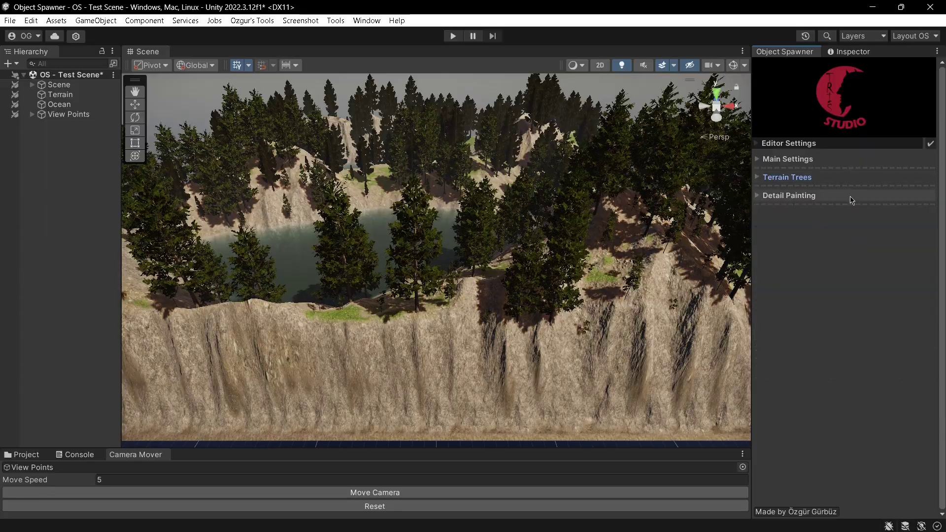
Move the camera to the forest view point and activate the detail painting mass brush at size 10.
{"action": "left_click", "coordinate": [851, 197]}
{"action": "left_click", "coordinate": [436, 494]}
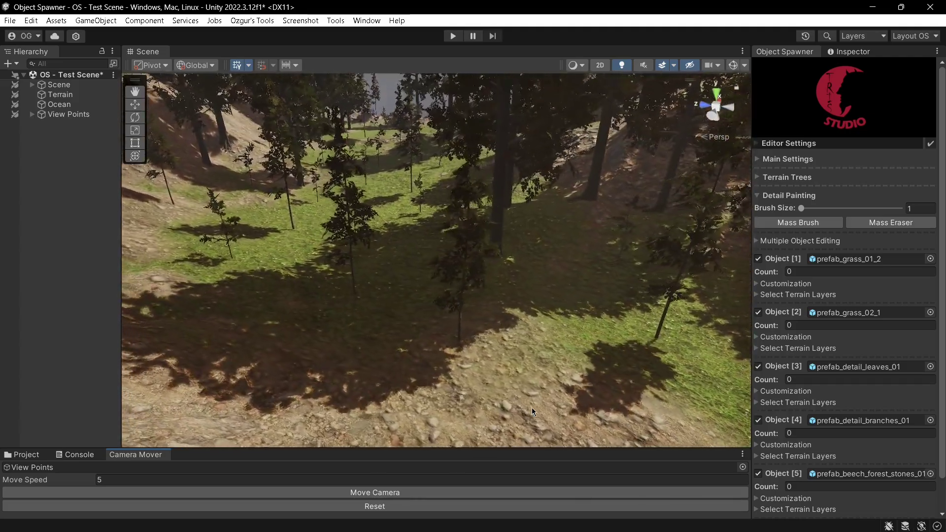
{"action": "left_click", "coordinate": [927, 208]}
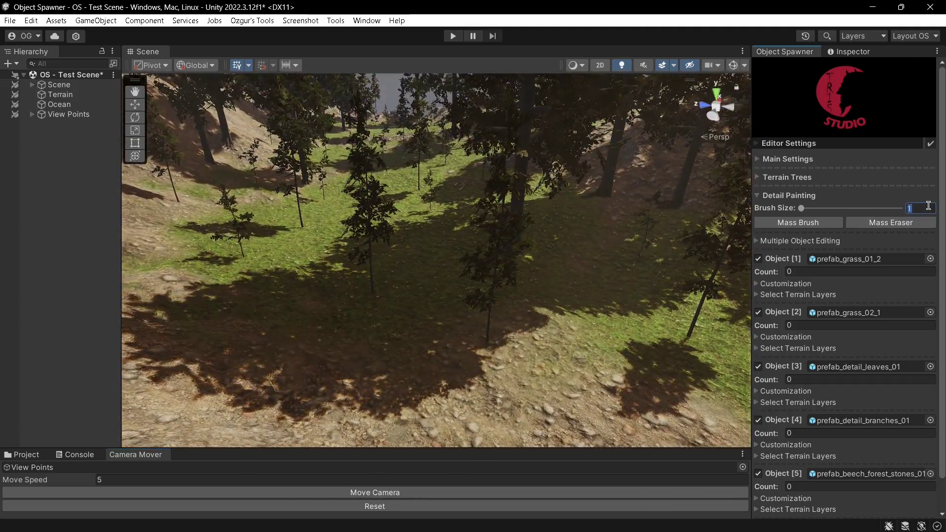
{"action": "left_click", "coordinate": [798, 223]}
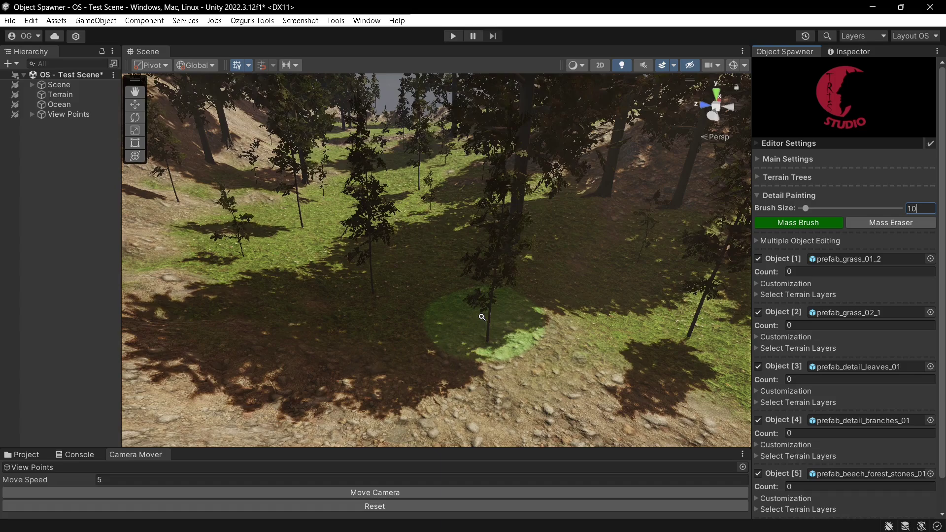
Resize the mass brush over the terrain to 15 and turn the brush off.
{"action": "scroll", "coordinate": [448, 319], "scroll_direction": "up", "scroll_amount": 3}
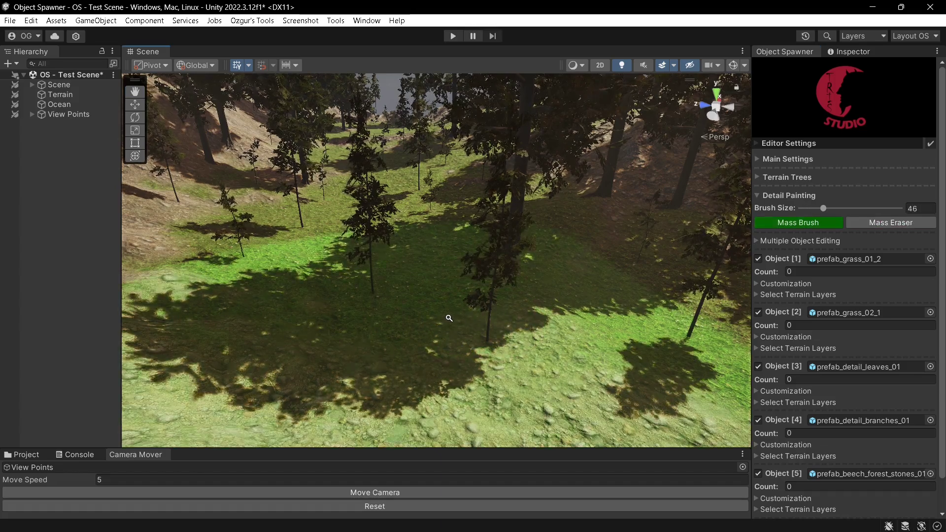
{"action": "scroll", "coordinate": [449, 318], "scroll_direction": "down", "scroll_amount": 1}
{"action": "scroll", "coordinate": [451, 320], "scroll_direction": "down", "scroll_amount": 3, "text": "ctrl"}
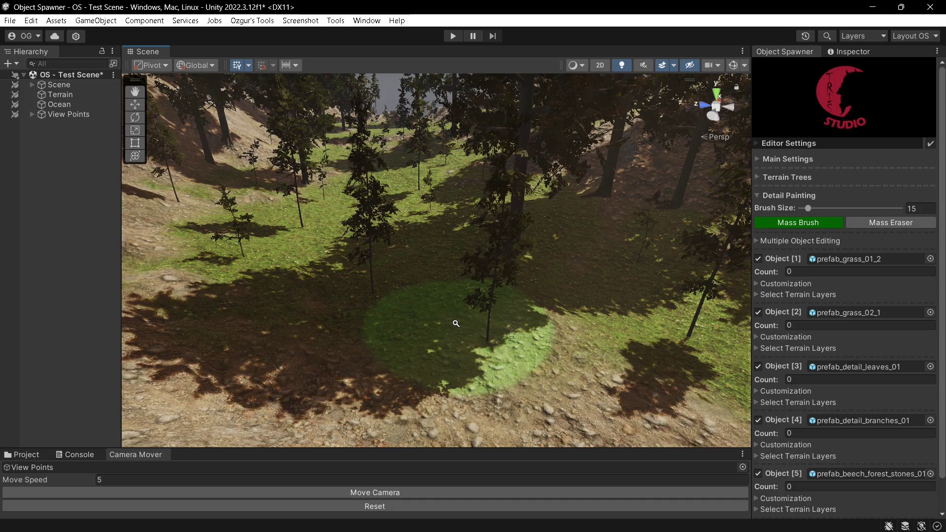
{"action": "left_click", "coordinate": [799, 223]}
Review the Multiple Object Editing options for detail painting, excluding all prefab objects and including them all again.
{"action": "left_click", "coordinate": [872, 243]}
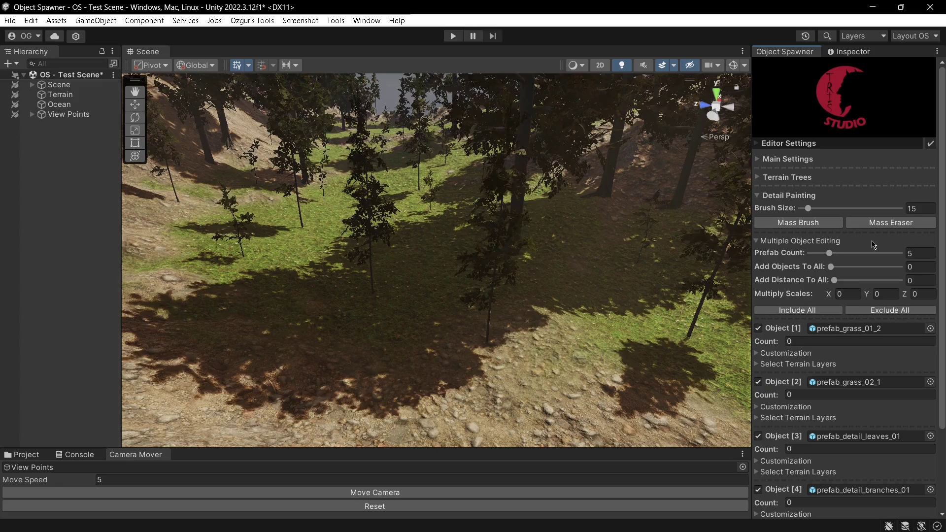
{"action": "scroll", "coordinate": [945, 344], "scroll_direction": "down", "scroll_amount": 3}
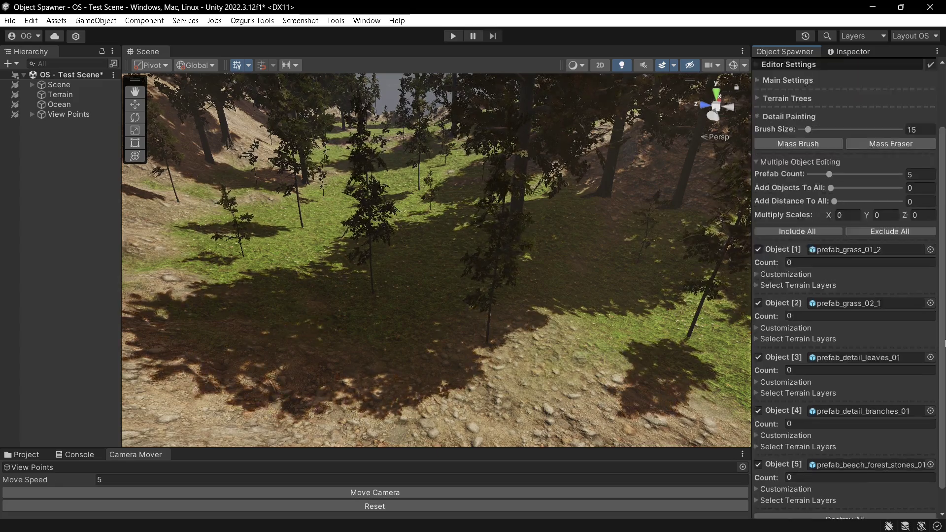
{"action": "scroll", "coordinate": [944, 343], "scroll_direction": "down", "scroll_amount": 1}
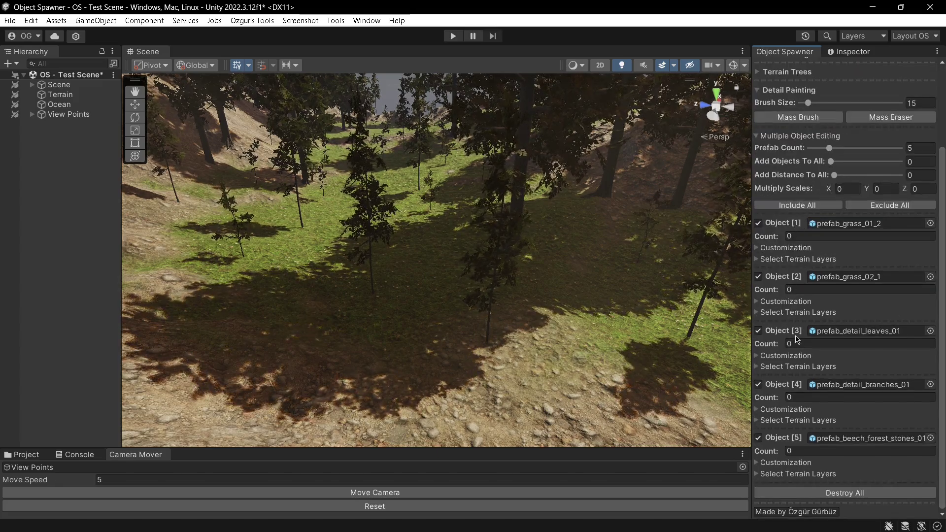
{"action": "scroll", "coordinate": [924, 256], "scroll_direction": "up", "scroll_amount": 4}
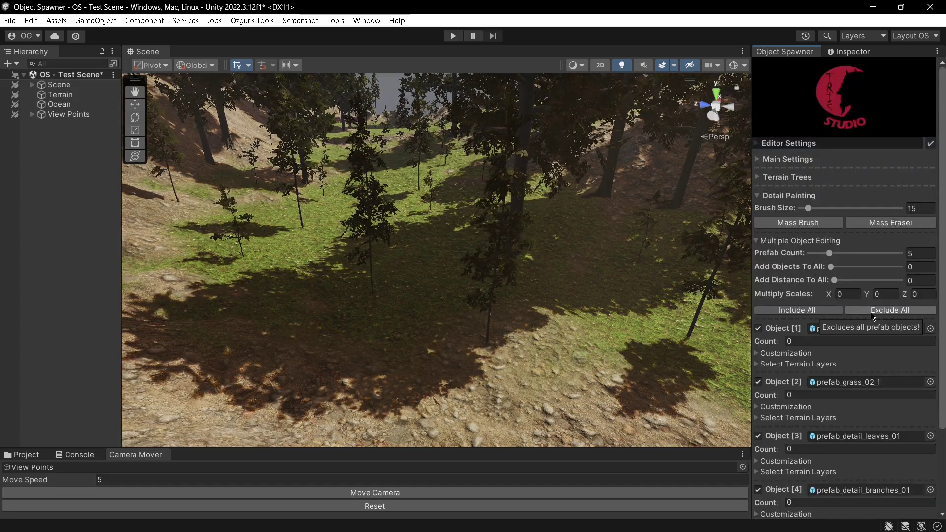
{"action": "left_click", "coordinate": [870, 316]}
{"action": "left_click", "coordinate": [833, 313]}
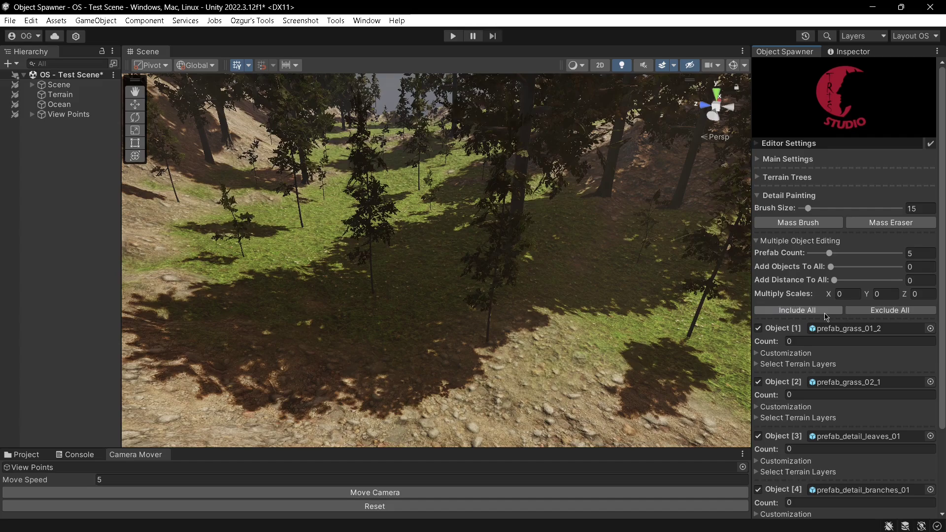
{"action": "left_click", "coordinate": [852, 242]}
Inspect the customization settings and the selected terrain layers of the prefab_grass_01_2 object.
{"action": "left_click", "coordinate": [840, 284]}
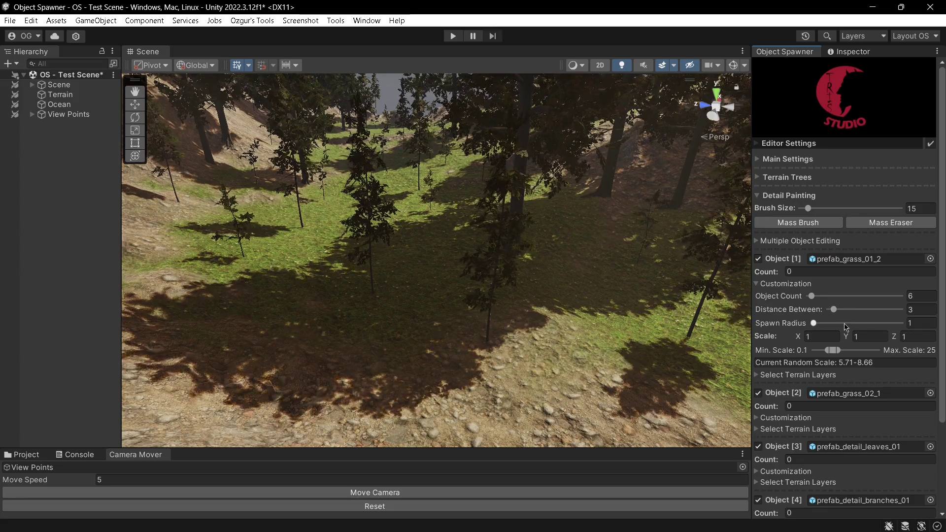
{"action": "left_click", "coordinate": [846, 286]}
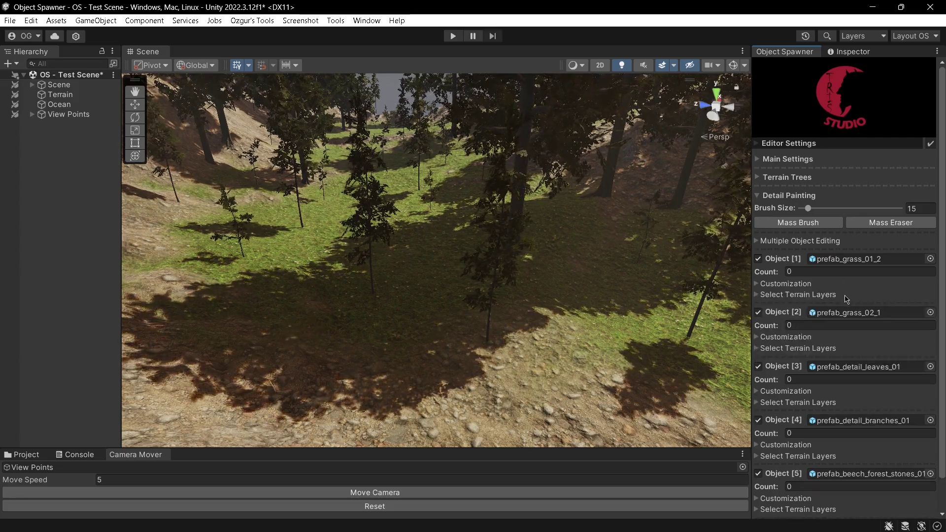
{"action": "left_click", "coordinate": [846, 296]}
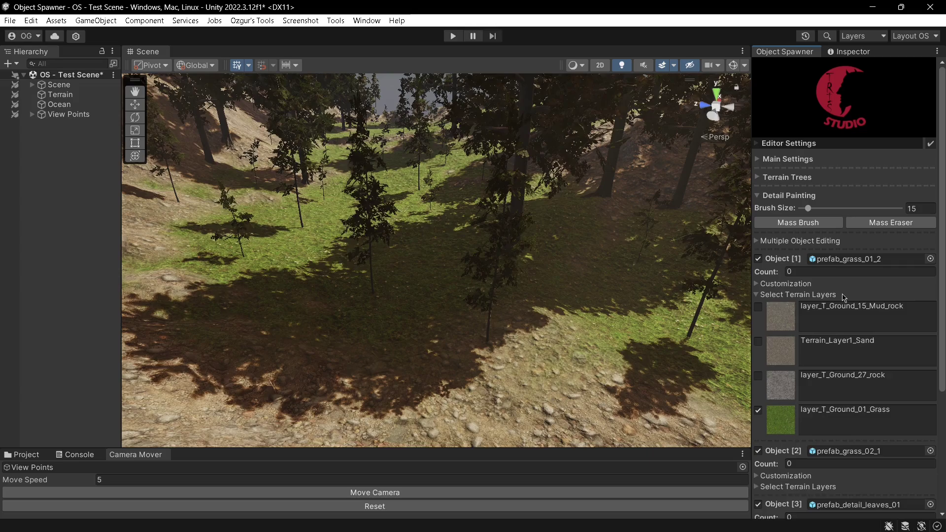
{"action": "left_click", "coordinate": [844, 296]}
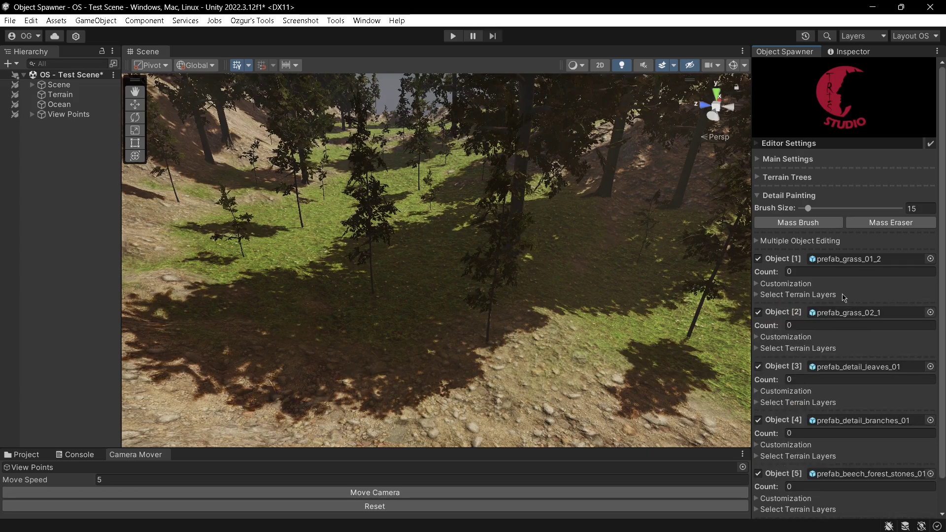
Paint grass and other details over the forest floor with the mass brush, enlarging it from 15 to 31 partway.
{"action": "left_click", "coordinate": [668, 314]}
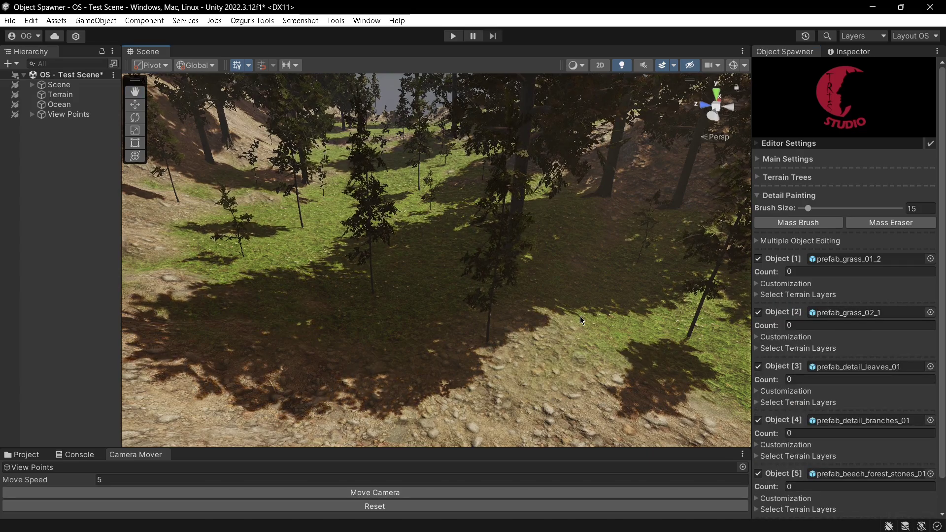
{"action": "key", "text": "b"}
{"action": "left_click_drag", "start_coordinate": [528, 355], "coordinate": [362, 301]}
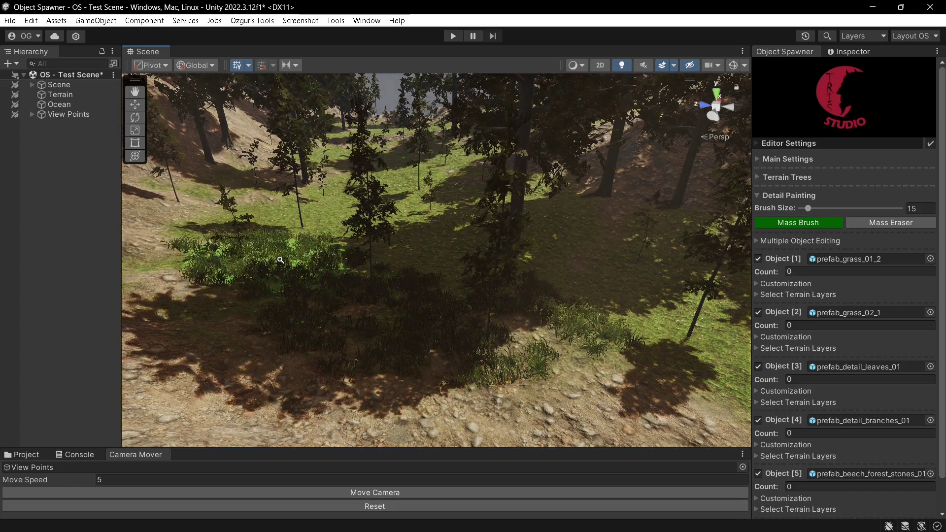
{"action": "left_click", "coordinate": [640, 339]}
{"action": "mouse_move", "coordinate": [640, 340]}
{"action": "left_mouse_down"}
{"action": "mouse_move", "coordinate": [616, 355]}
{"action": "mouse_move", "coordinate": [237, 290]}
{"action": "mouse_move", "coordinate": [197, 262]}
{"action": "mouse_move", "coordinate": [363, 261]}
{"action": "mouse_move", "coordinate": [689, 283]}
{"action": "left_mouse_up"}
{"action": "scroll", "coordinate": [542, 256], "scroll_direction": "up", "scroll_amount": 5, "text": "ctrl"}
{"action": "mouse_move", "coordinate": [543, 256]}
{"action": "left_mouse_down"}
{"action": "mouse_move", "coordinate": [606, 221]}
{"action": "mouse_move", "coordinate": [261, 209]}
{"action": "mouse_move", "coordinate": [404, 158]}
{"action": "mouse_move", "coordinate": [444, 162]}
{"action": "mouse_move", "coordinate": [398, 270]}
{"action": "mouse_move", "coordinate": [635, 340]}
{"action": "mouse_move", "coordinate": [565, 350]}
{"action": "left_mouse_up"}
{"action": "key", "text": "Escape"}
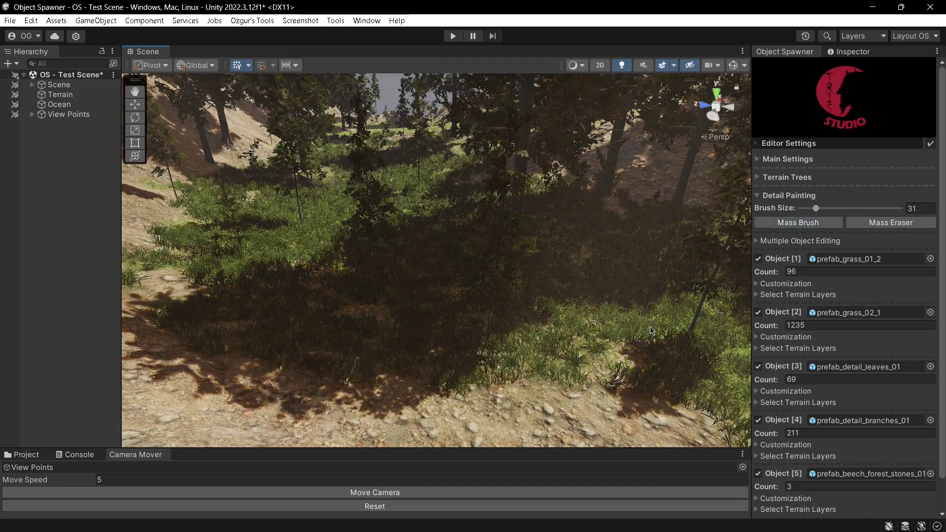
Enable cleaning around trees with a clean radius of 8 and clear the painted details around the trees.
{"action": "left_click", "coordinate": [853, 196]}
{"action": "left_click", "coordinate": [847, 178]}
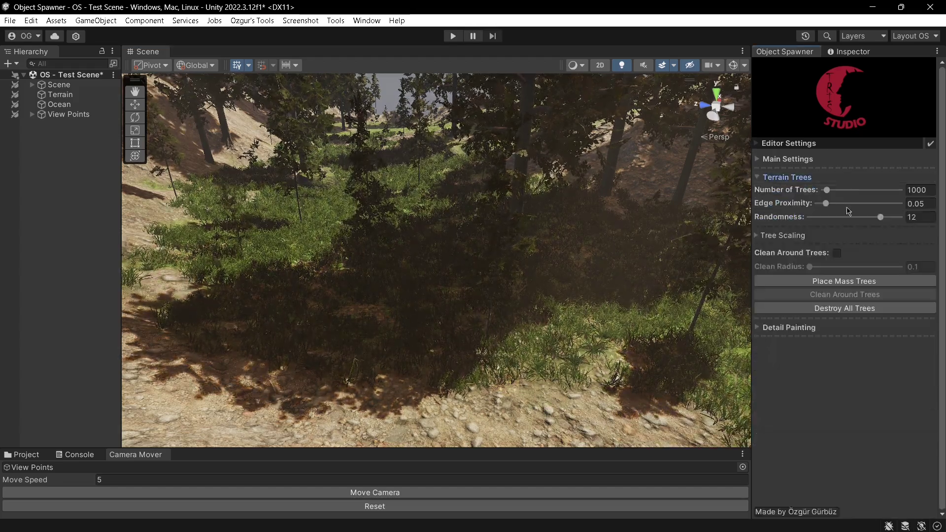
{"action": "left_click", "coordinate": [837, 253]}
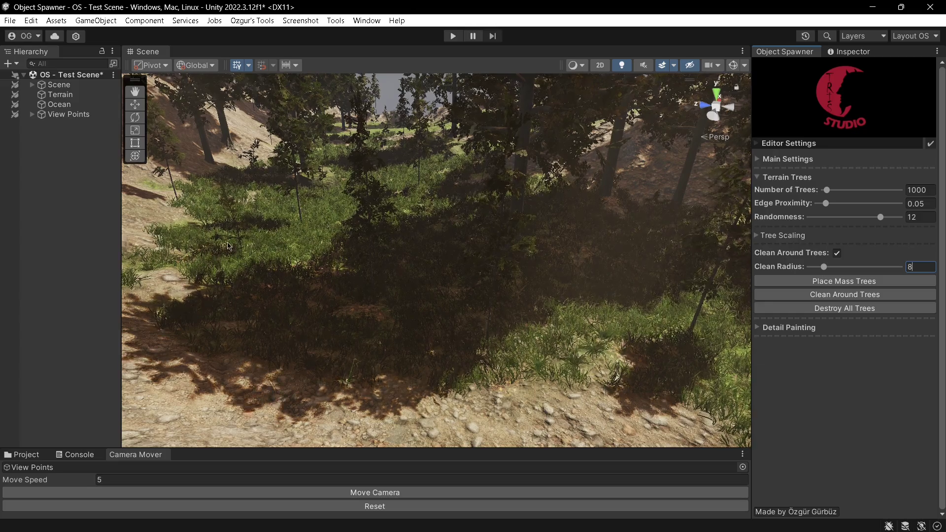
{"action": "left_click", "coordinate": [852, 296]}
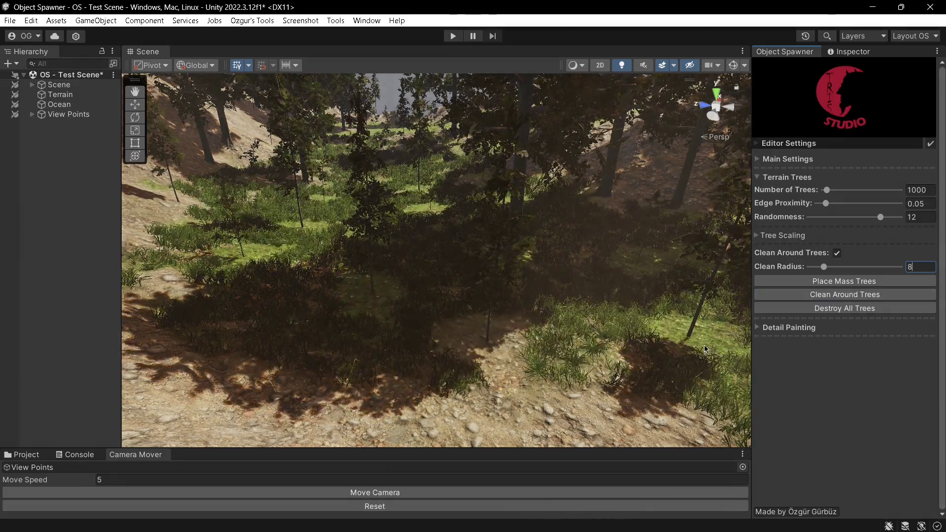
Destroy all the detail objects spawned on the terrain.
{"action": "left_click", "coordinate": [850, 177]}
{"action": "left_click", "coordinate": [848, 196]}
{"action": "scroll", "coordinate": [847, 345], "scroll_direction": "down", "scroll_amount": 2}
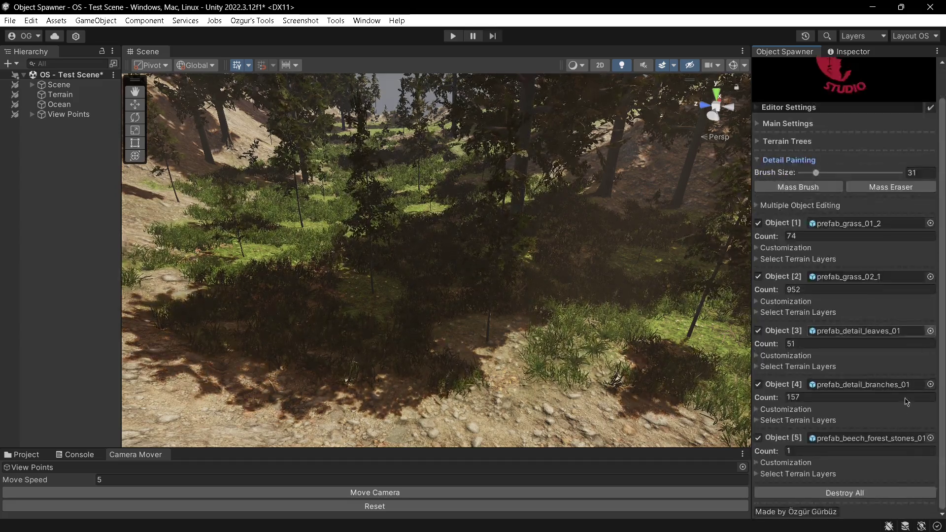
{"action": "left_click", "coordinate": [848, 493]}
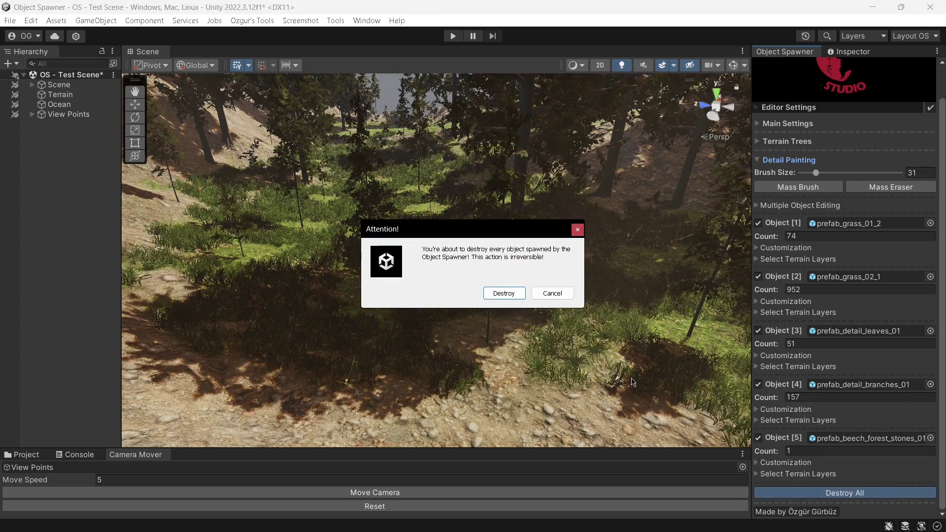
{"action": "left_click", "coordinate": [501, 294]}
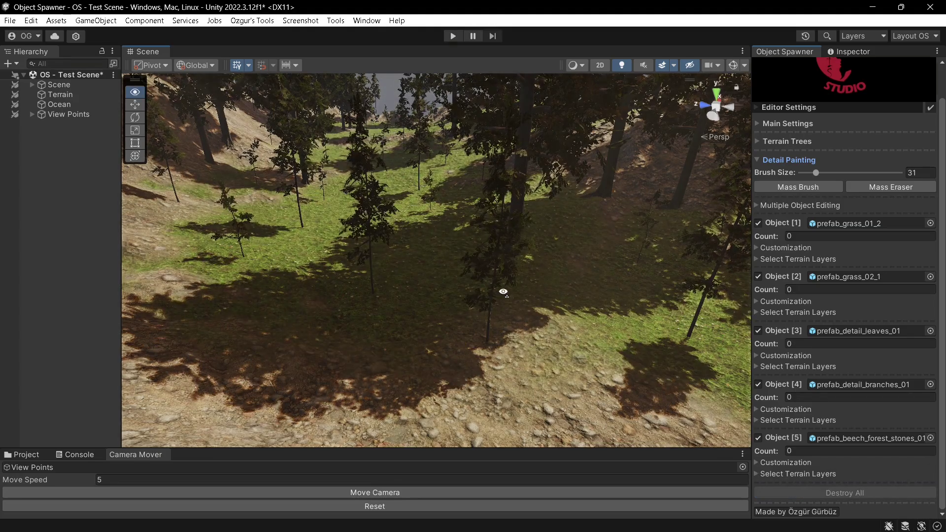
Paint details between the trees with the mass brush reduced to size 13, and destroy all the spawned objects again.
{"action": "left_click_drag", "start_coordinate": [513, 298], "coordinate": [384, 278]}
{"action": "scroll", "coordinate": [385, 277], "scroll_direction": "down", "scroll_amount": 9}
{"action": "scroll", "coordinate": [236, 247], "scroll_direction": "down", "scroll_amount": 8}
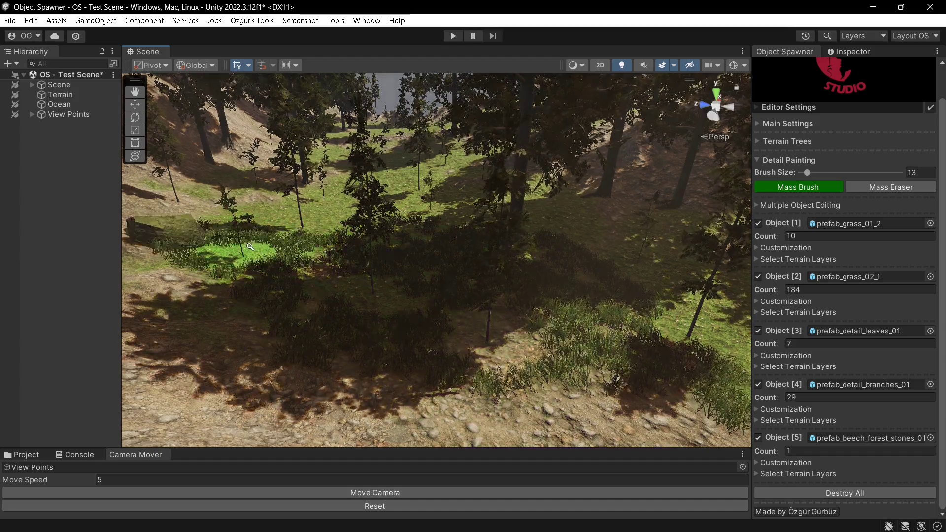
{"action": "left_click_drag", "start_coordinate": [232, 249], "coordinate": [301, 224]}
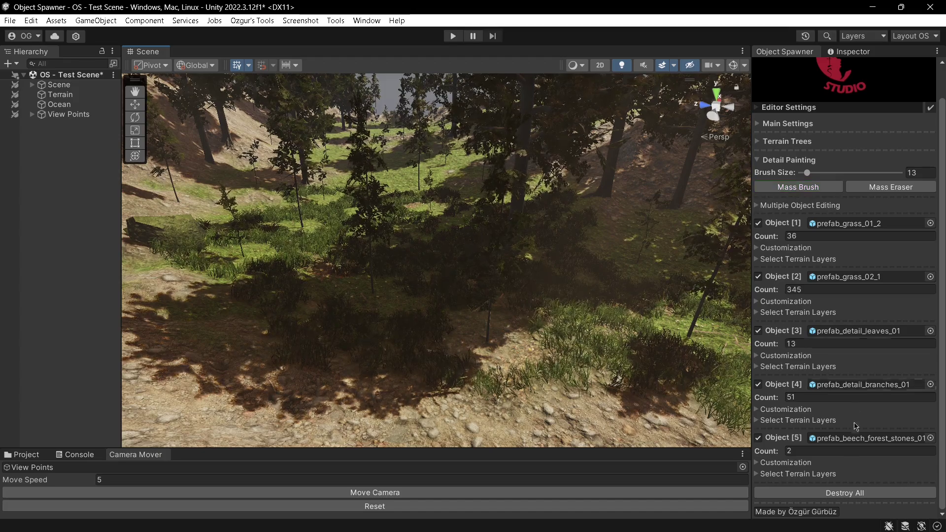
{"action": "left_click", "coordinate": [853, 494]}
{"action": "left_click", "coordinate": [501, 297]}
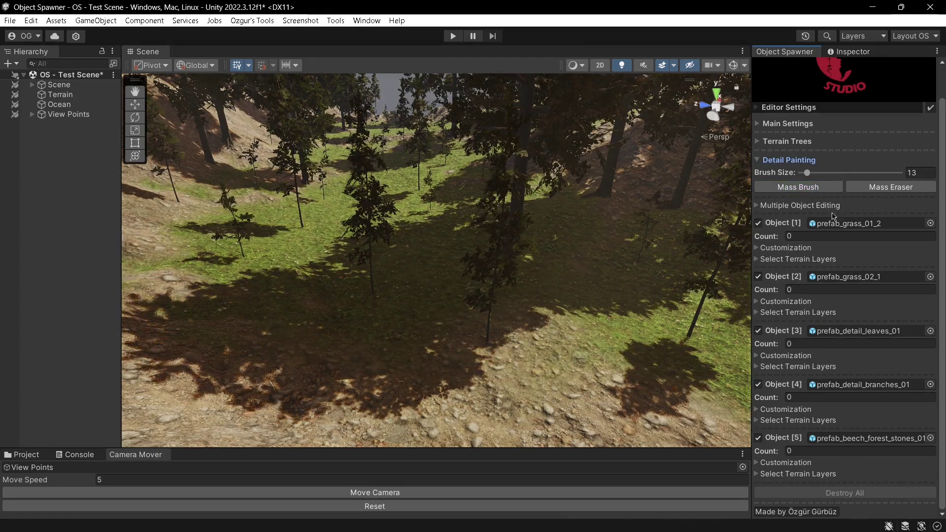
Turn off cleaning around trees and paint the details over the whole forest floor.
{"action": "left_click", "coordinate": [844, 177]}
{"action": "left_click", "coordinate": [837, 253]}
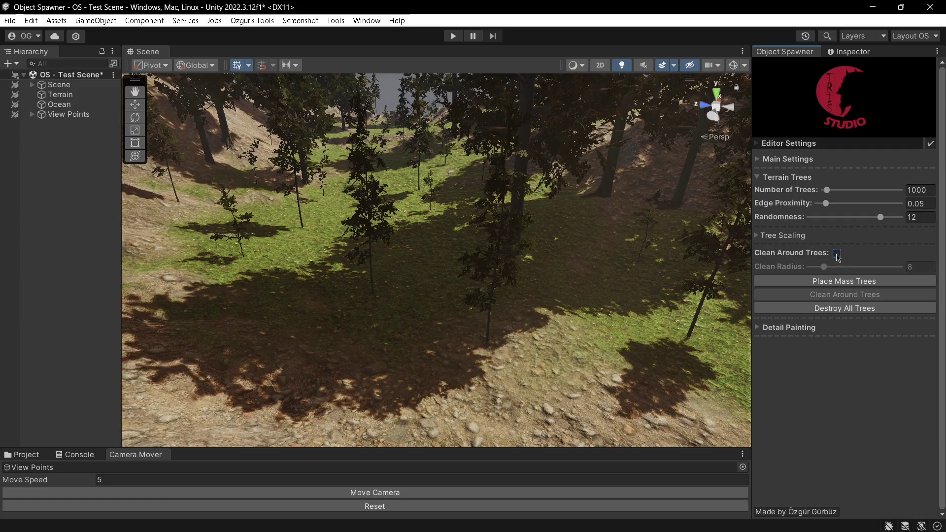
{"action": "mouse_move", "coordinate": [570, 286]}
{"action": "left_mouse_down"}
{"action": "mouse_move", "coordinate": [607, 325]}
{"action": "mouse_move", "coordinate": [655, 237]}
{"action": "mouse_move", "coordinate": [557, 230]}
{"action": "mouse_move", "coordinate": [467, 175]}
{"action": "left_mouse_up"}
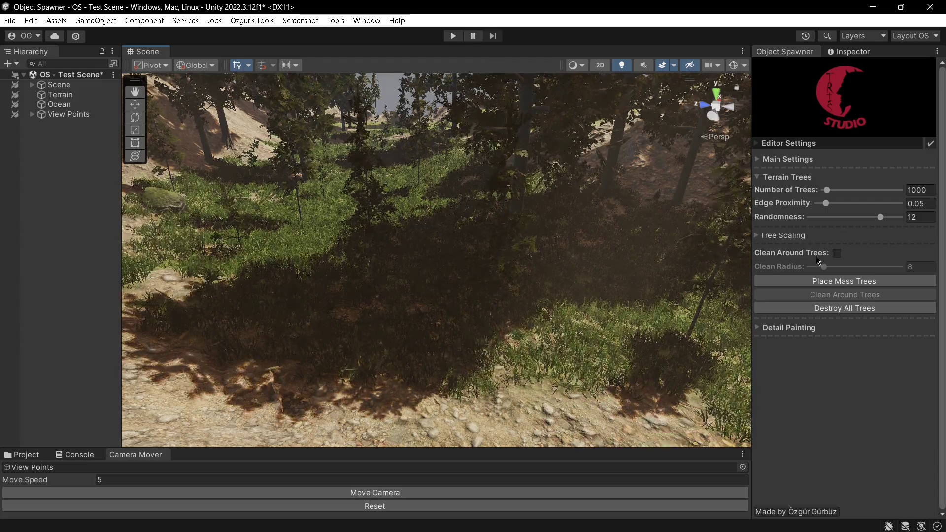
Enable cleaning around trees with a clean radius of 3.
{"action": "left_click", "coordinate": [838, 253]}
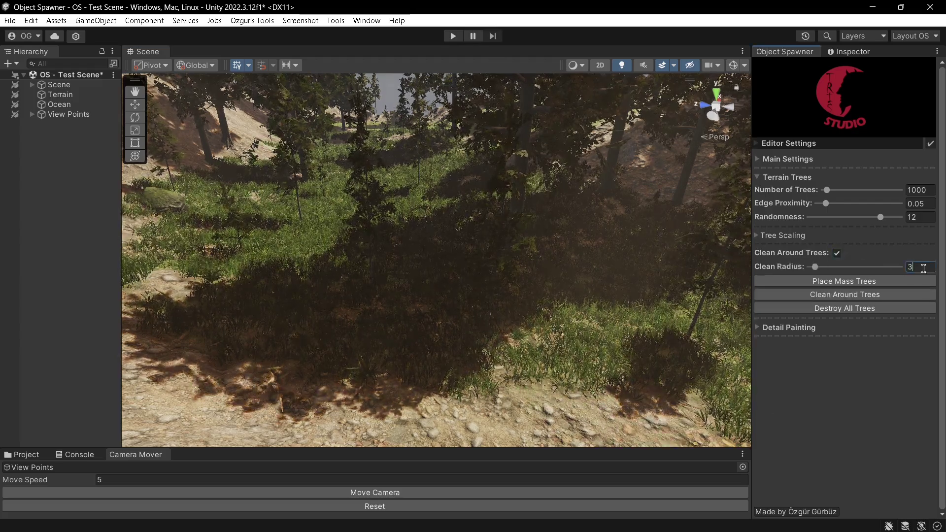
{"action": "left_click", "coordinate": [923, 268]}
{"action": "type", "text": "3"}
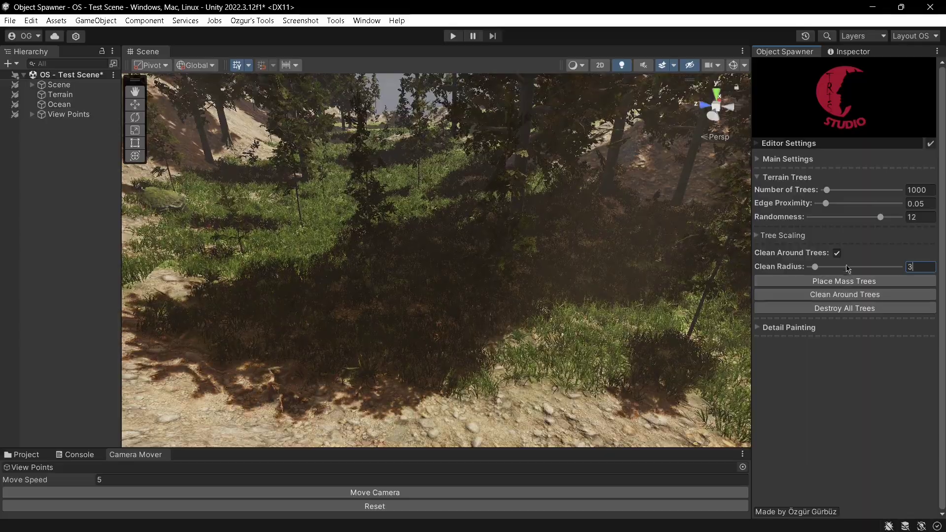
{"action": "left_click", "coordinate": [844, 178]}
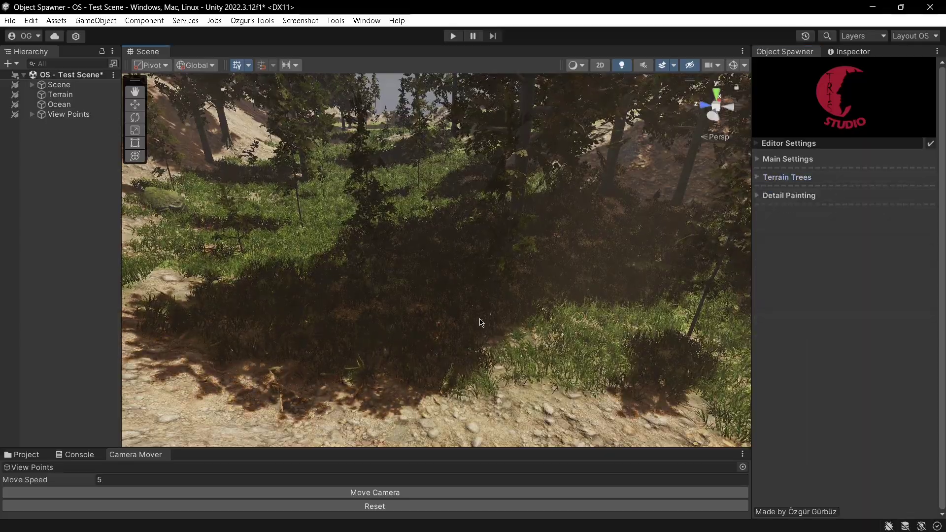
Fly the camera through the forest to examine the painted grass and the ground around the trees.
{"action": "right_click_drag", "start_coordinate": [480, 321], "coordinate": [676, 373]}
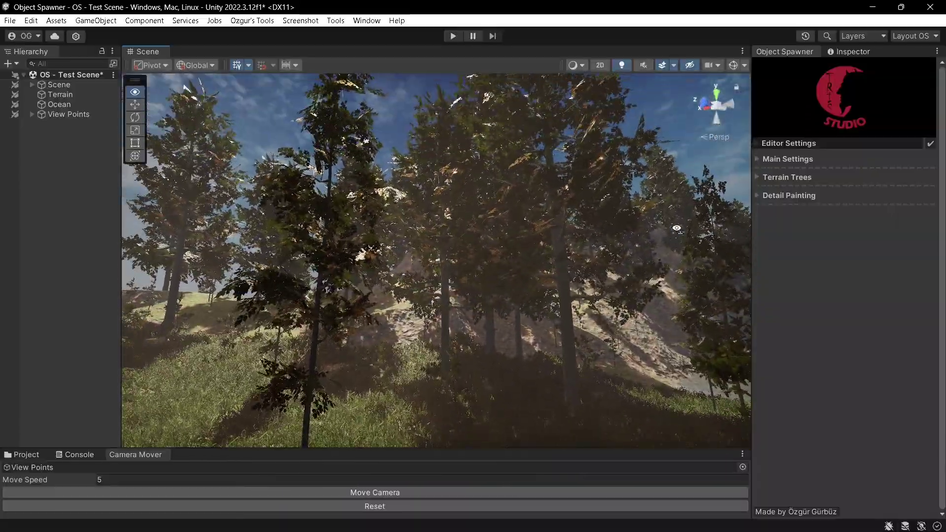
{"action": "right_click_drag", "start_coordinate": [676, 228], "coordinate": [520, 244]}
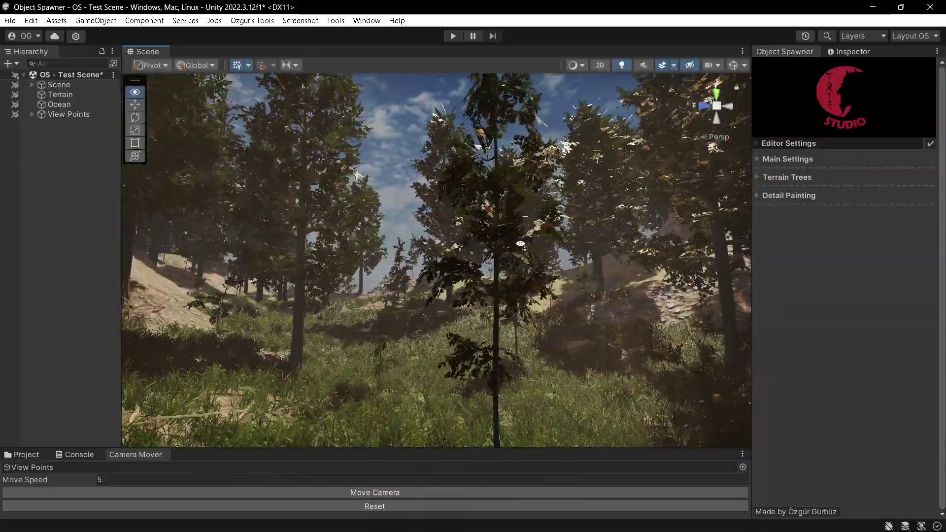
{"action": "right_click_drag", "start_coordinate": [524, 320], "coordinate": [549, 320]}
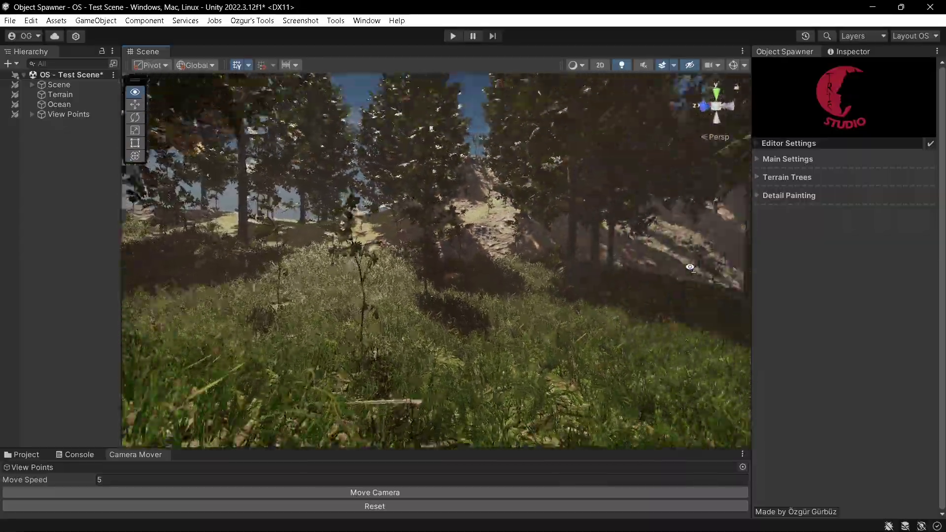